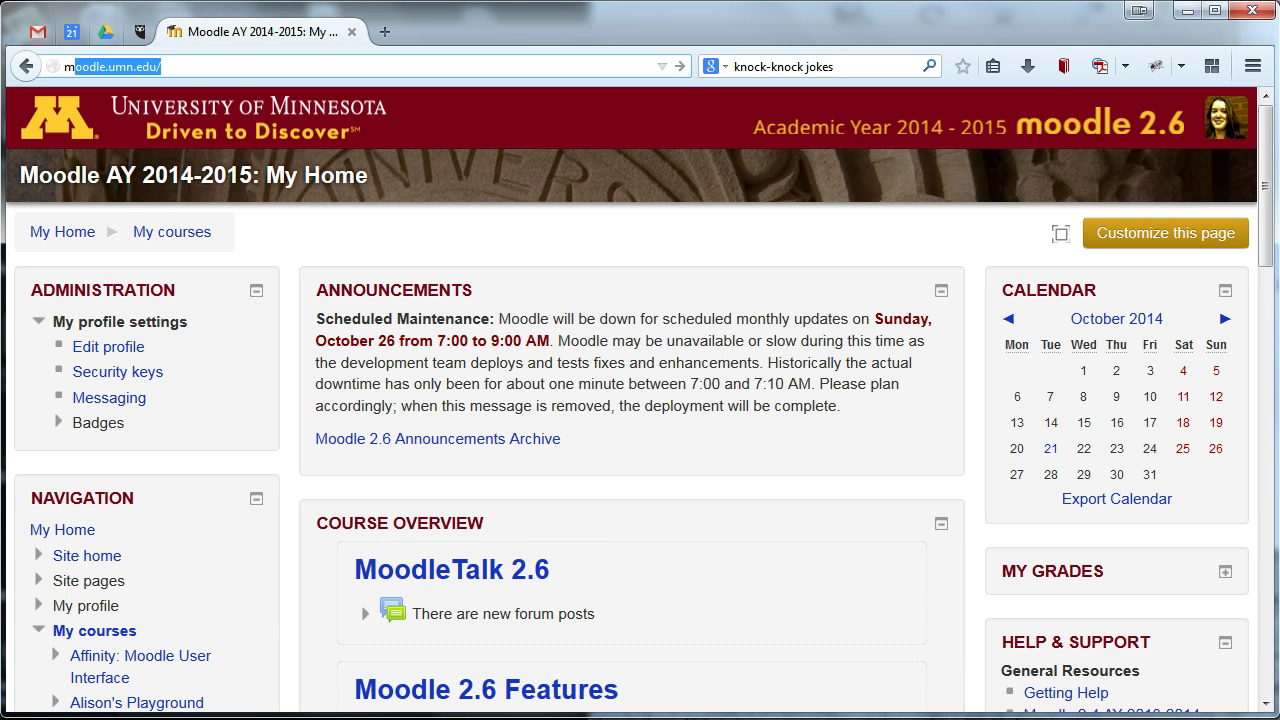
Open the Request a New Course Site form from the instructor resources on the Moodle home page
{"action": "left_click", "coordinate": [190, 66]}
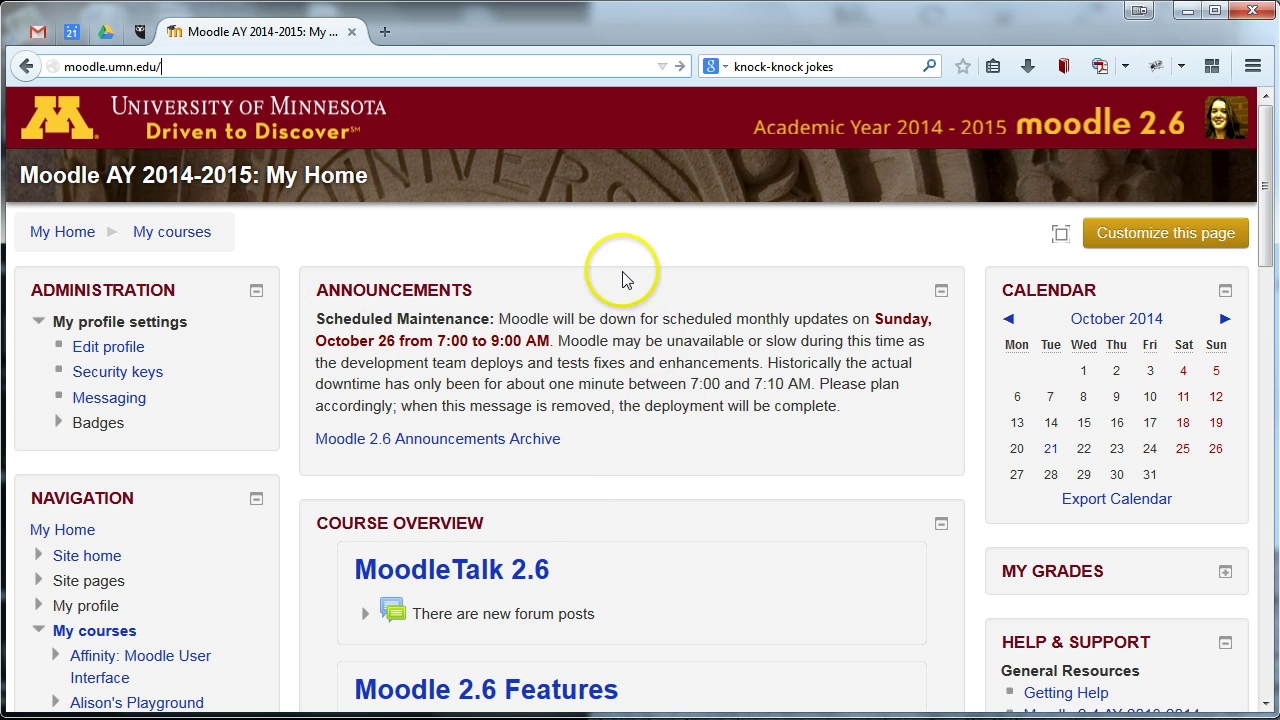
{"action": "left_click", "coordinate": [595, 255]}
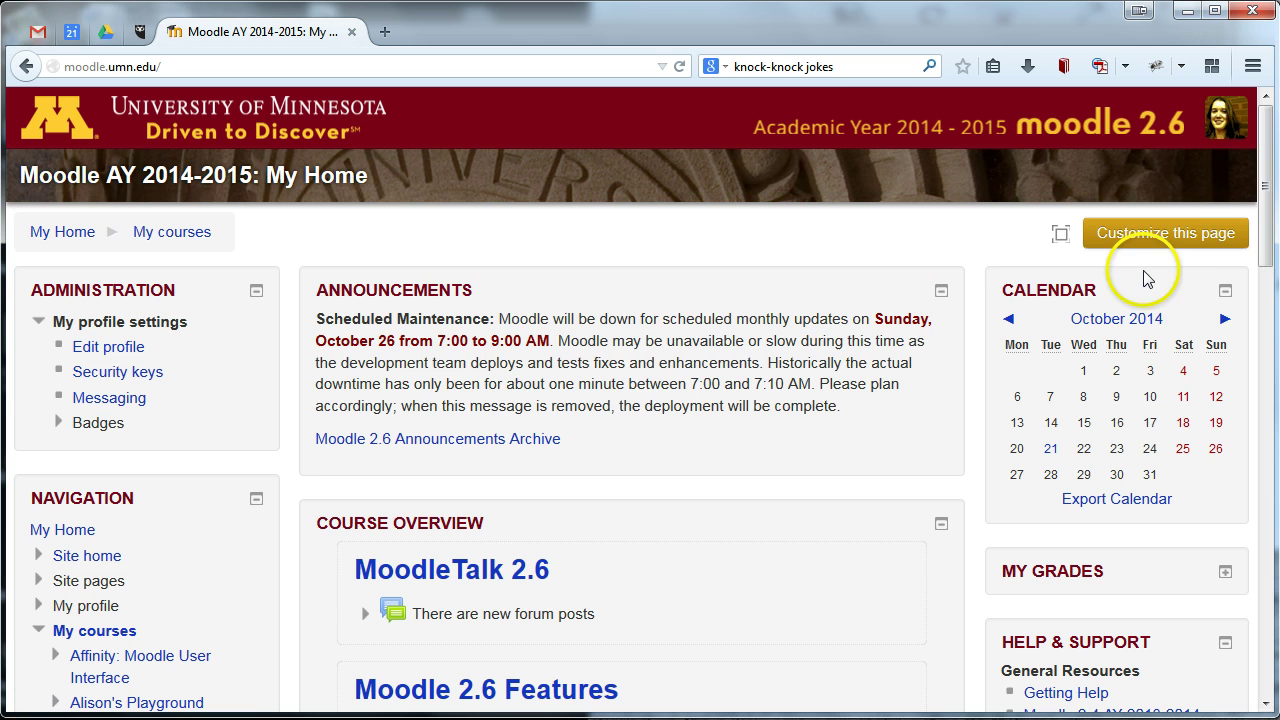
{"action": "left_click_drag", "start_coordinate": [1266, 148], "coordinate": [1258, 260]}
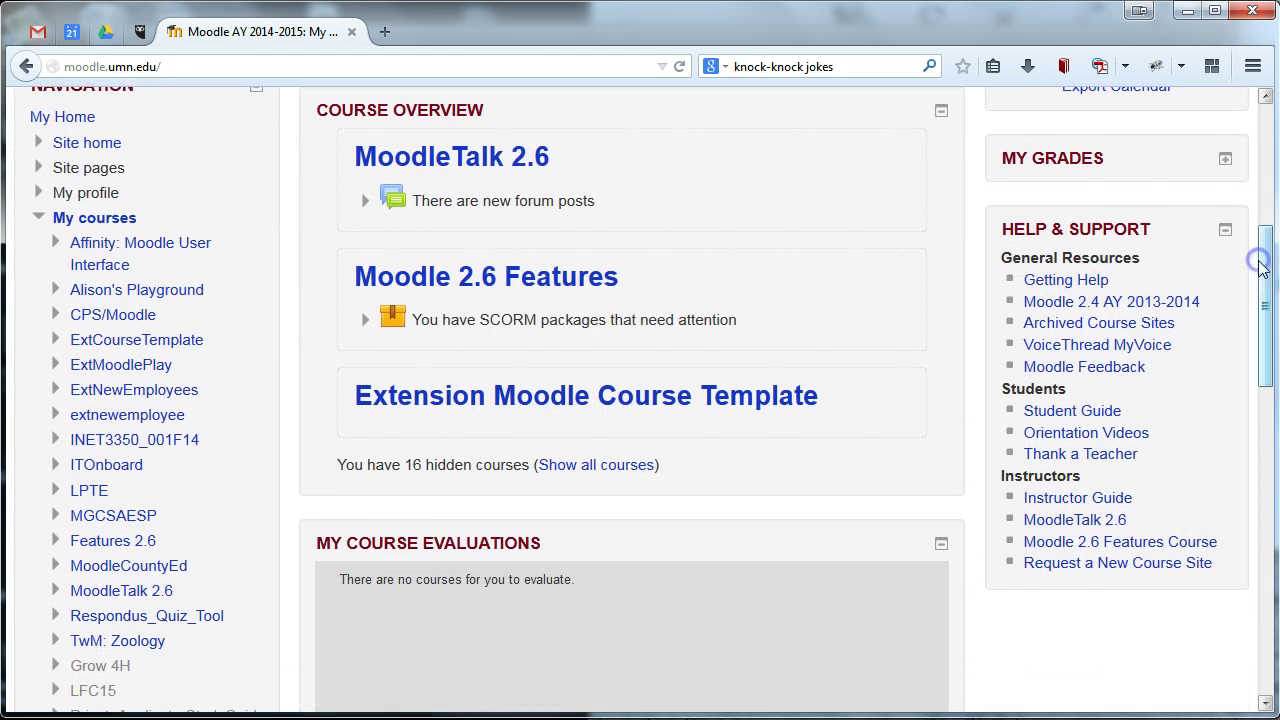
{"action": "left_click", "coordinate": [1052, 574]}
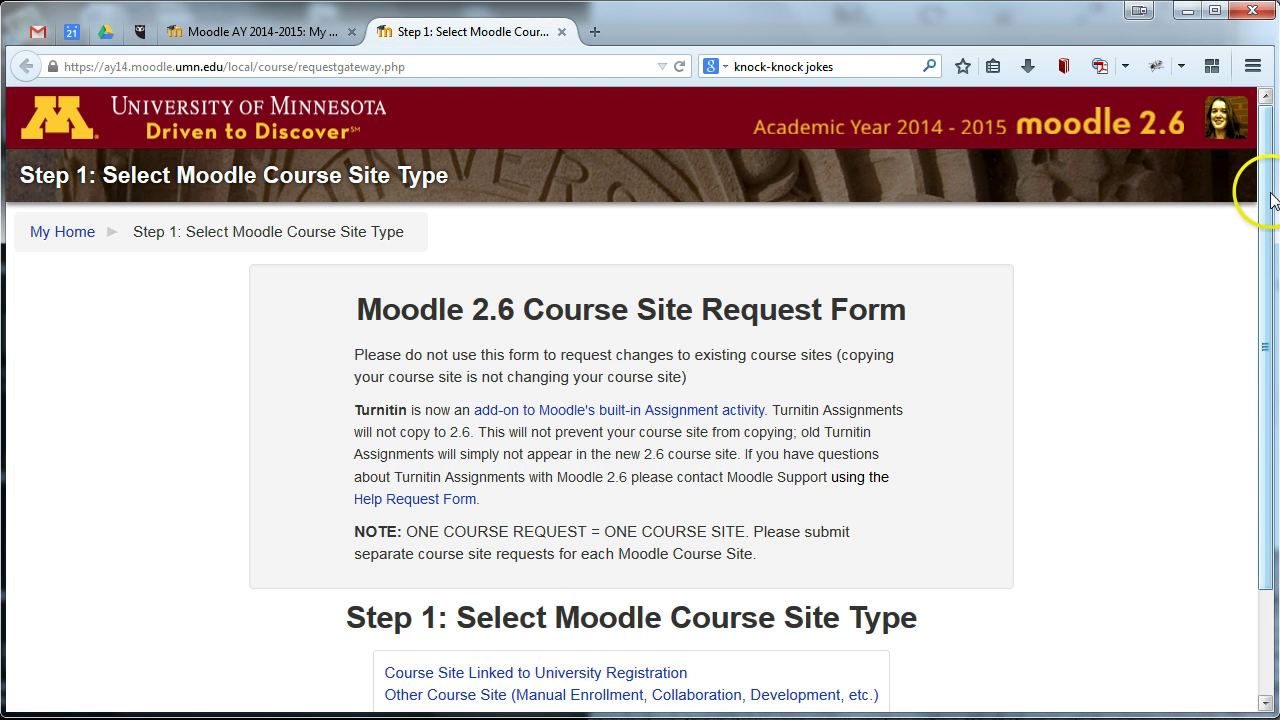
Choose Other Course Site (Manual Enrollment, Collaboration, Development, etc.) as the course site type
{"action": "left_click_drag", "start_coordinate": [1270, 198], "coordinate": [1263, 262]}
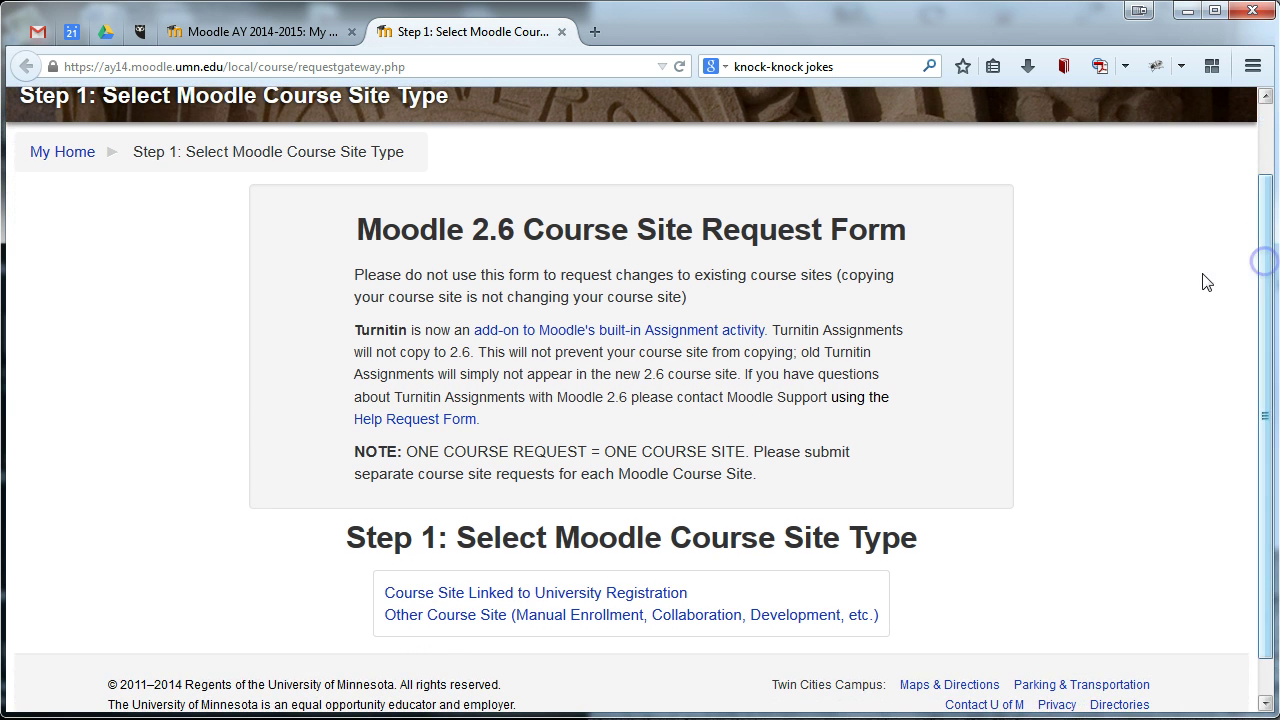
{"action": "left_click", "coordinate": [762, 384]}
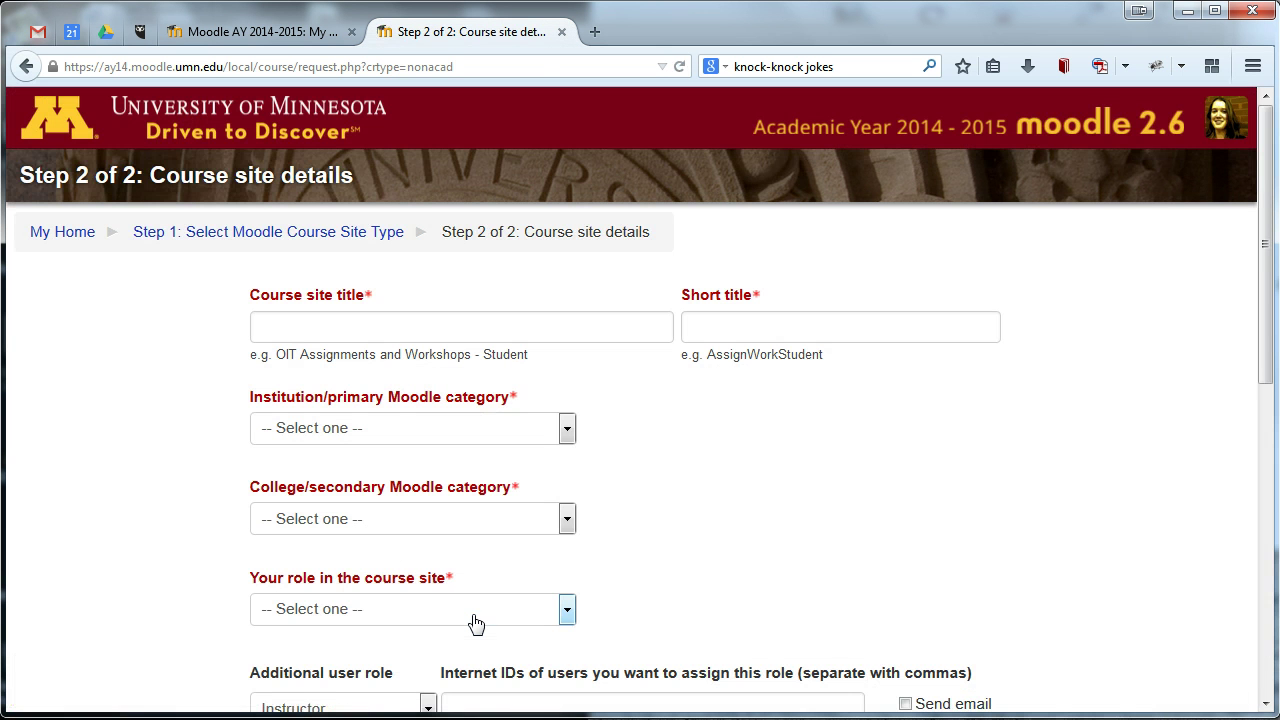
{"action": "left_click", "coordinate": [628, 455]}
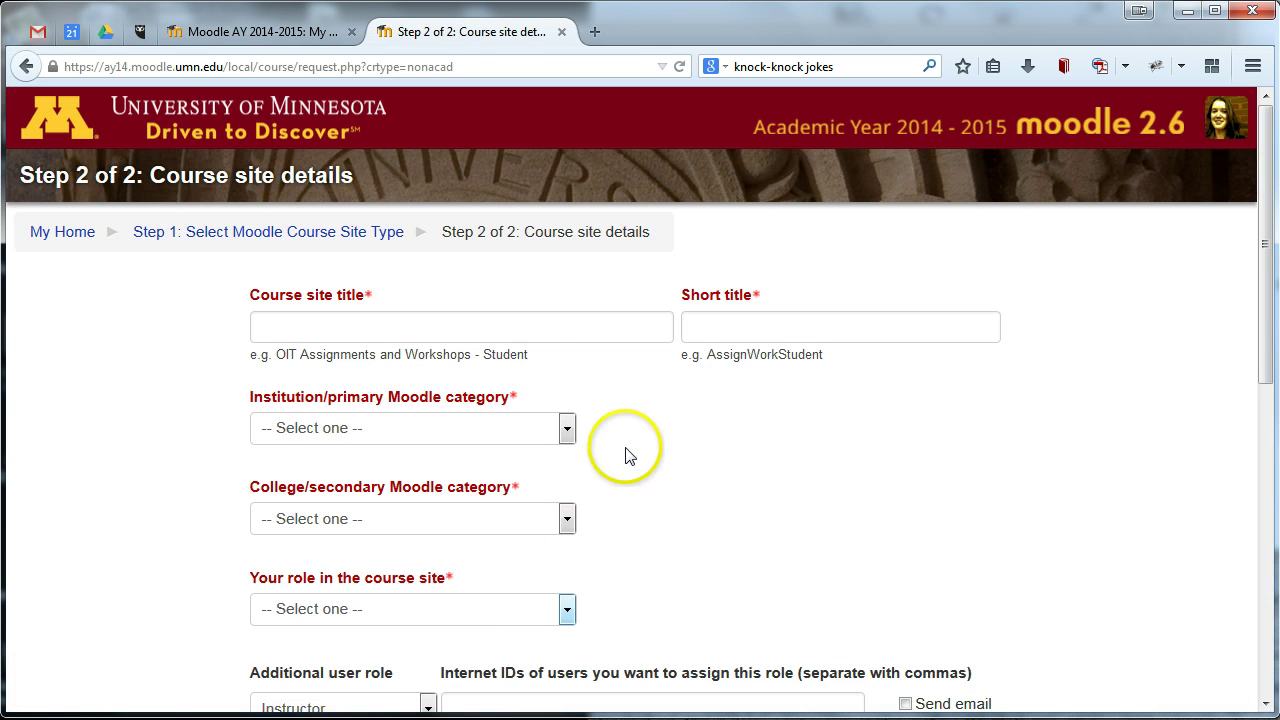
Enter "Test Course" as the course site title and "ExtTest" as the short title
{"action": "left_click", "coordinate": [451, 328]}
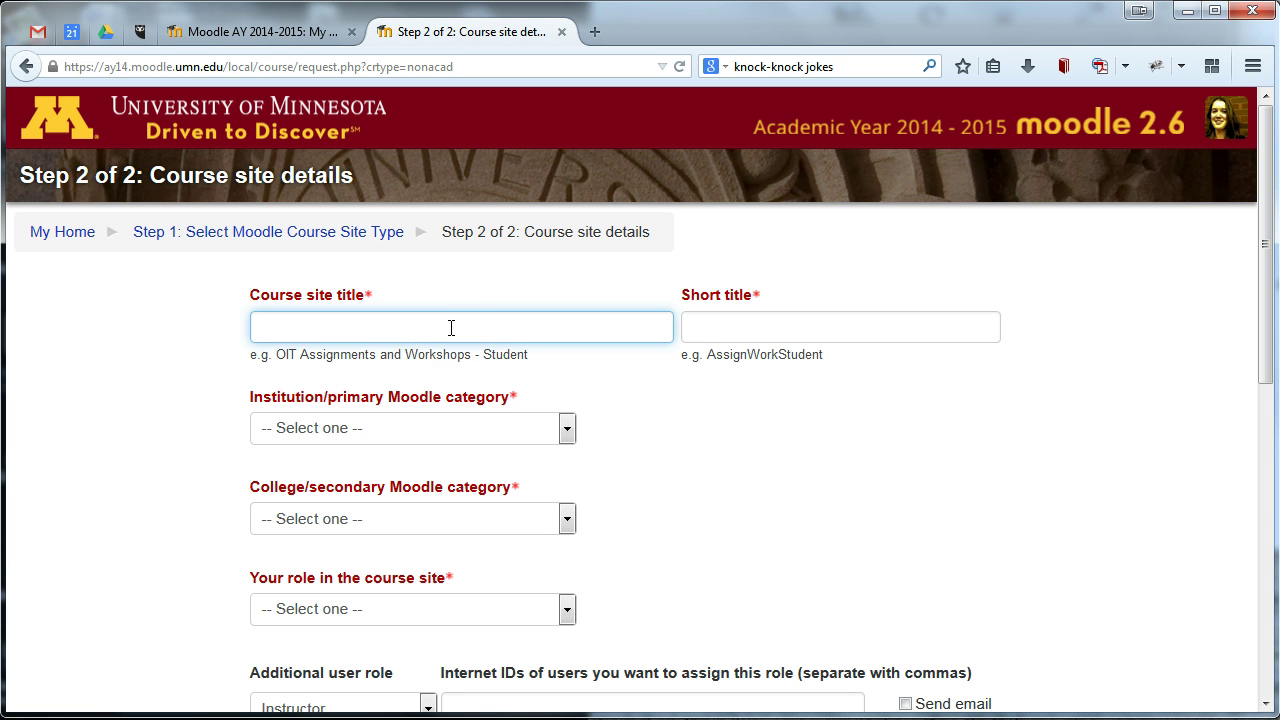
{"action": "left_click", "coordinate": [777, 331]}
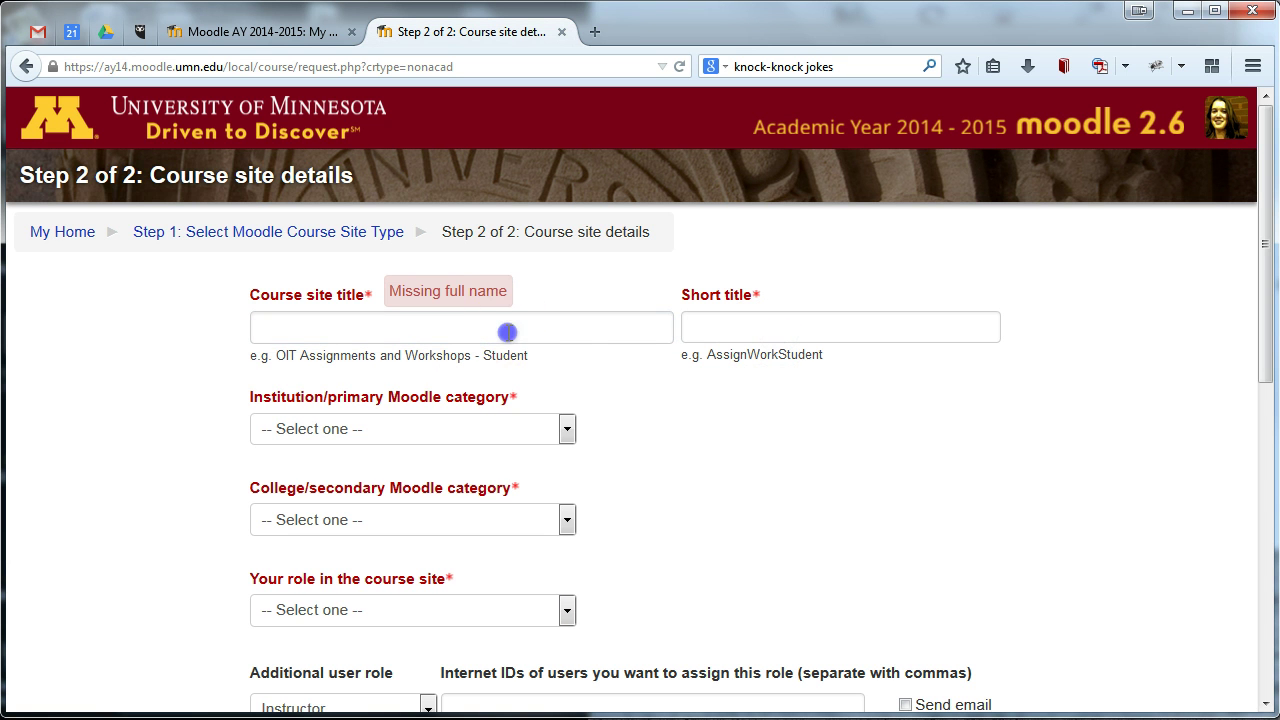
{"action": "left_click", "coordinate": [507, 331]}
{"action": "type", "text": "Test Course"}
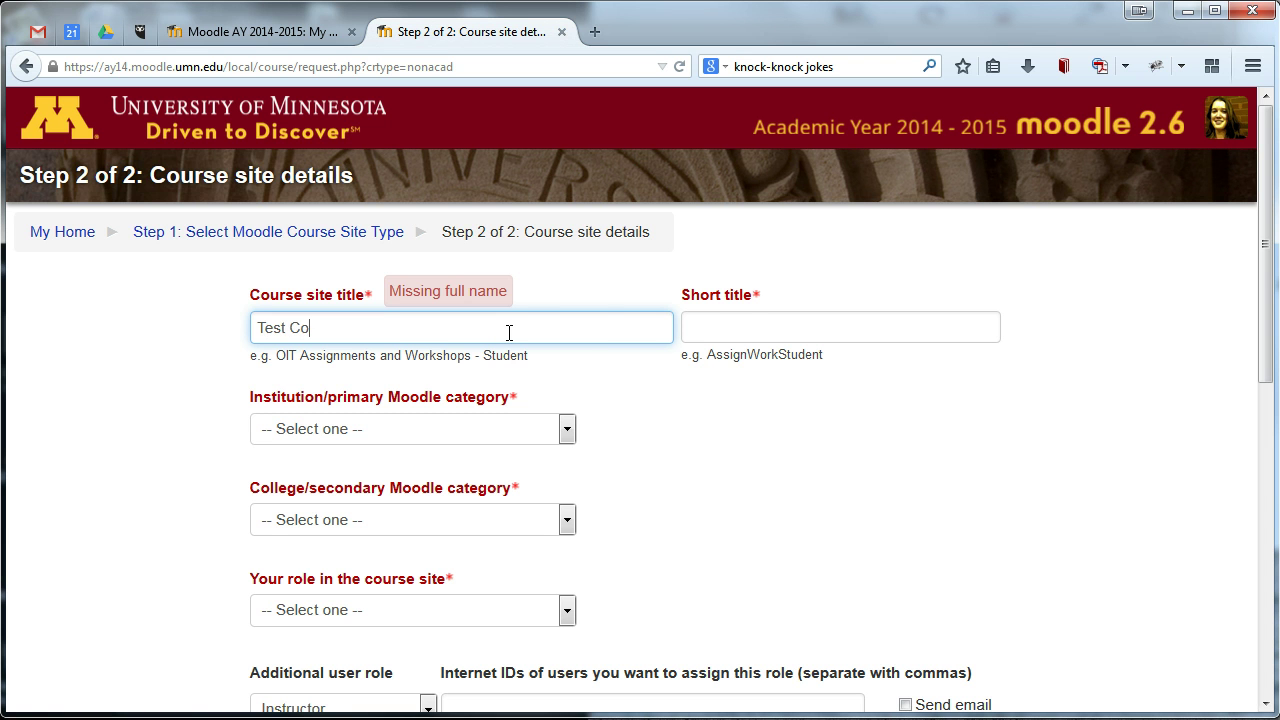
{"action": "left_click", "coordinate": [740, 324]}
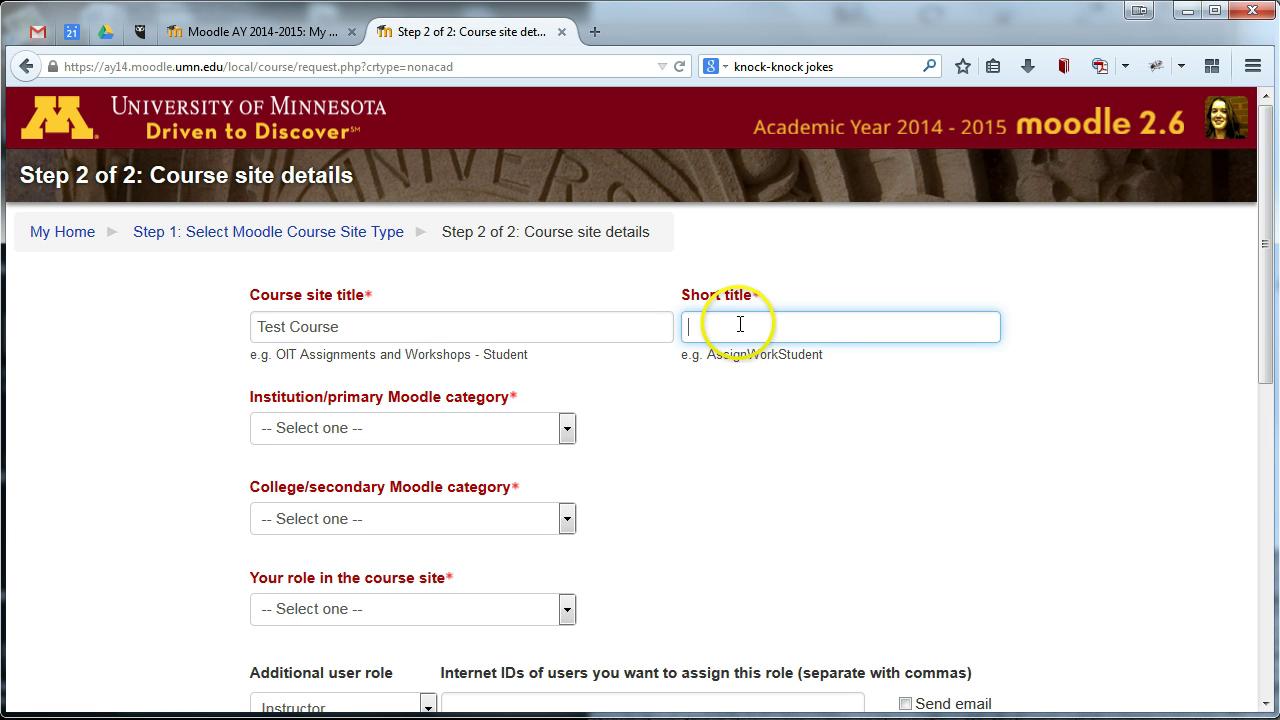
{"action": "type", "text": "ExtTes"}
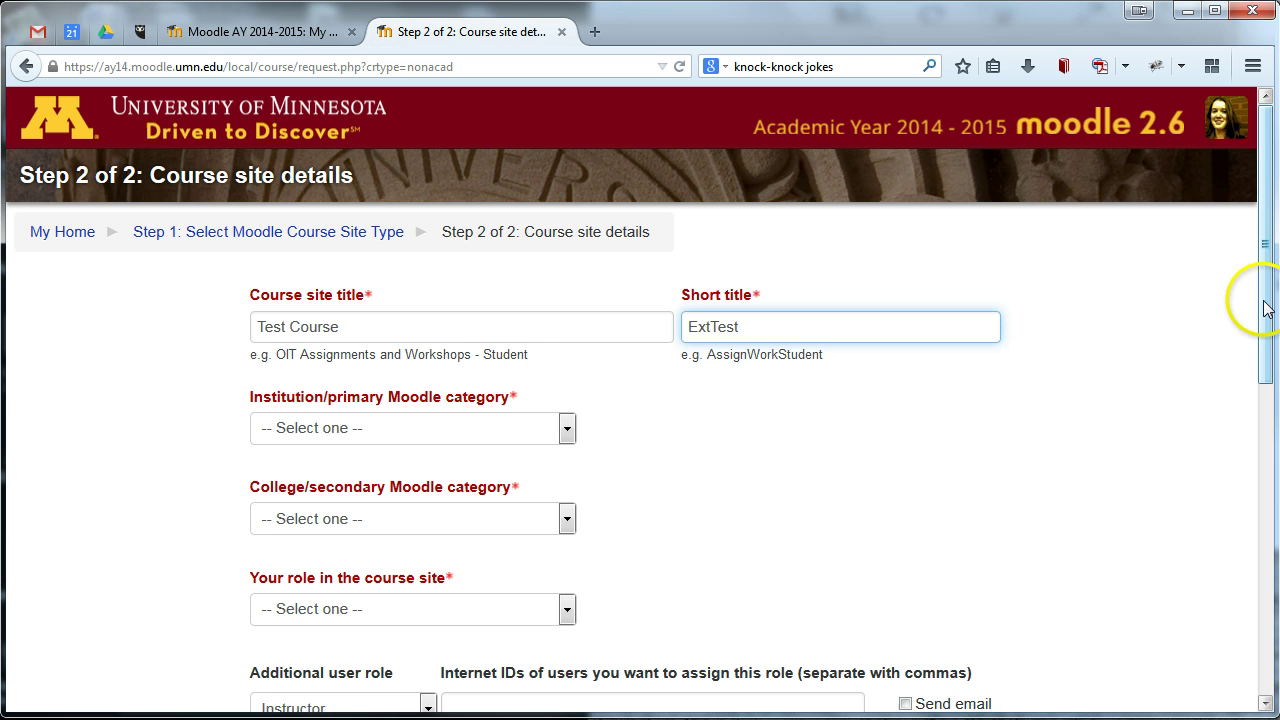
Set the primary Moodle category to U of M Extension and the secondary category to Non Credit
{"action": "left_click_drag", "start_coordinate": [1262, 300], "coordinate": [1262, 338]}
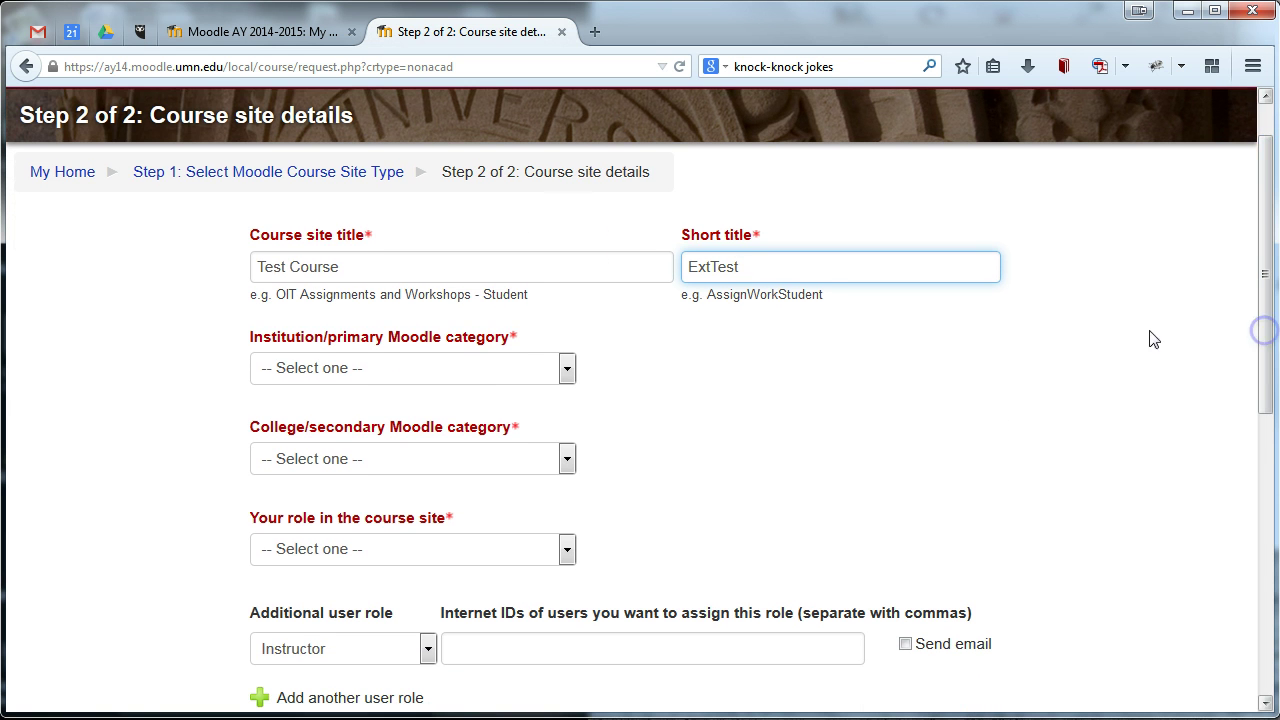
{"action": "left_click", "coordinate": [565, 368]}
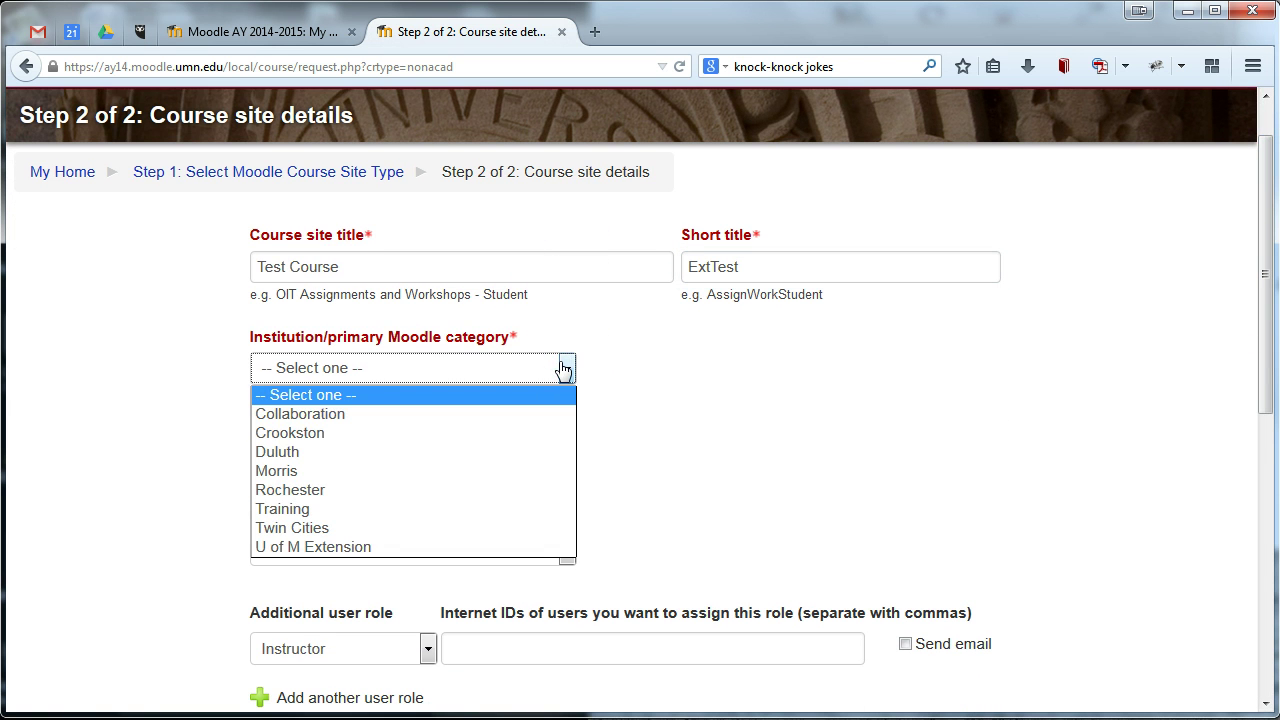
{"action": "left_click", "coordinate": [347, 547]}
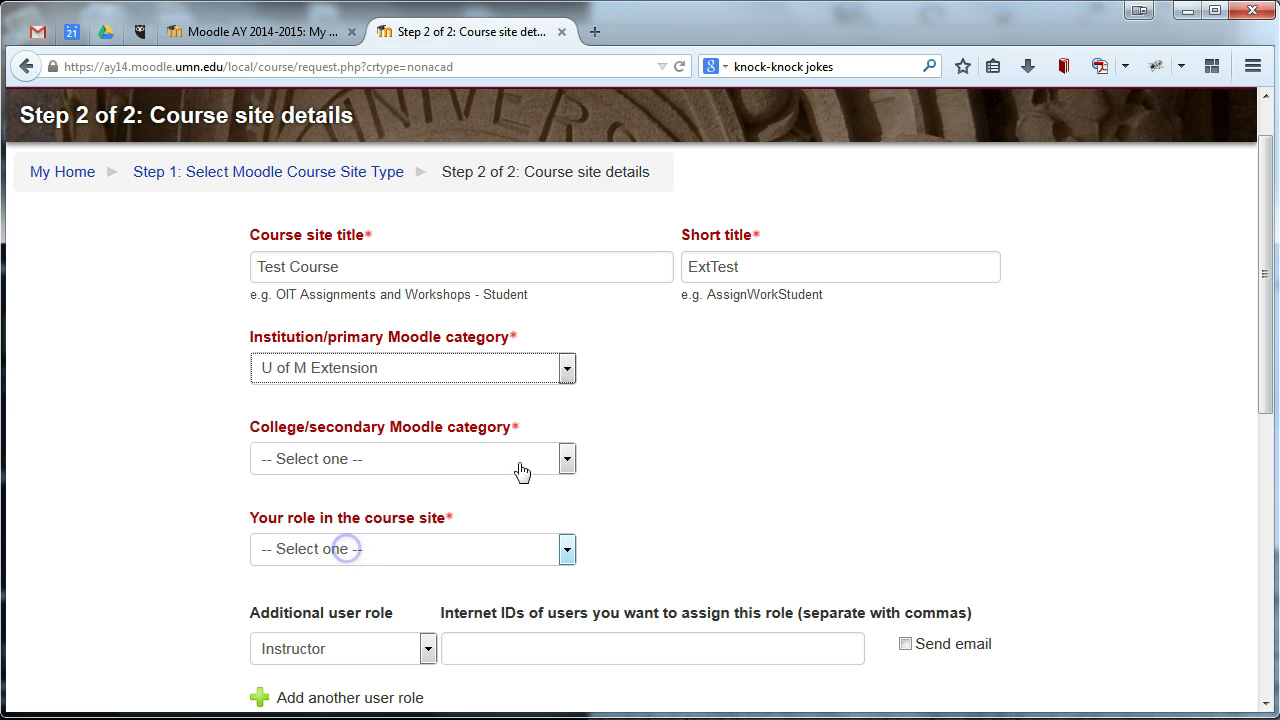
{"action": "left_click", "coordinate": [567, 459]}
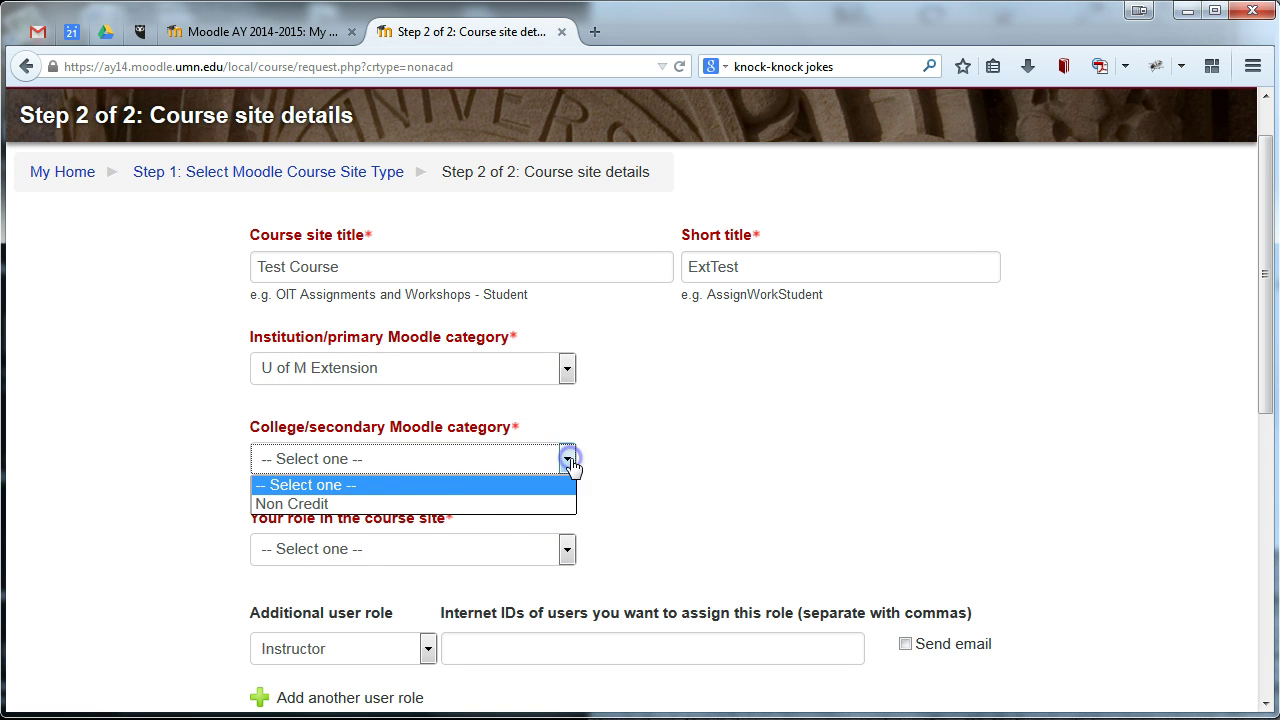
{"action": "left_click", "coordinate": [472, 505]}
{"action": "left_click", "coordinate": [732, 470]}
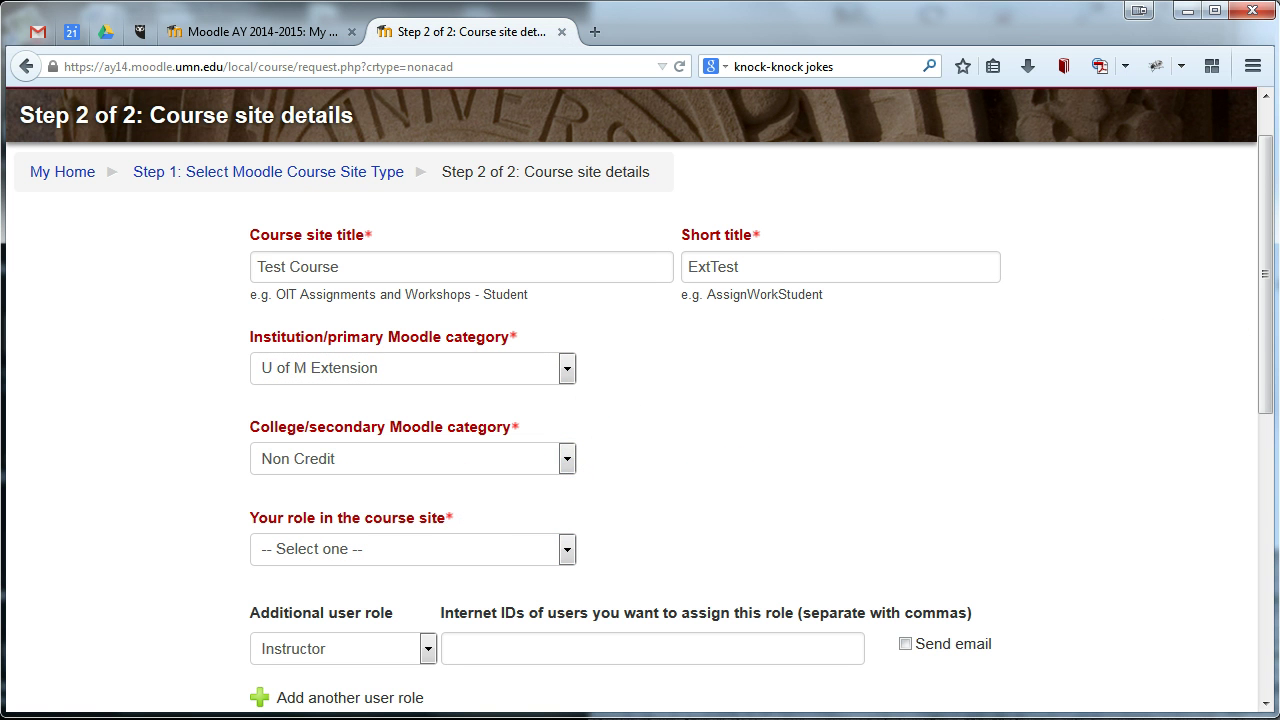
Set your own role in the course site to Instructor
{"action": "left_click_drag", "start_coordinate": [1265, 305], "coordinate": [1265, 395]}
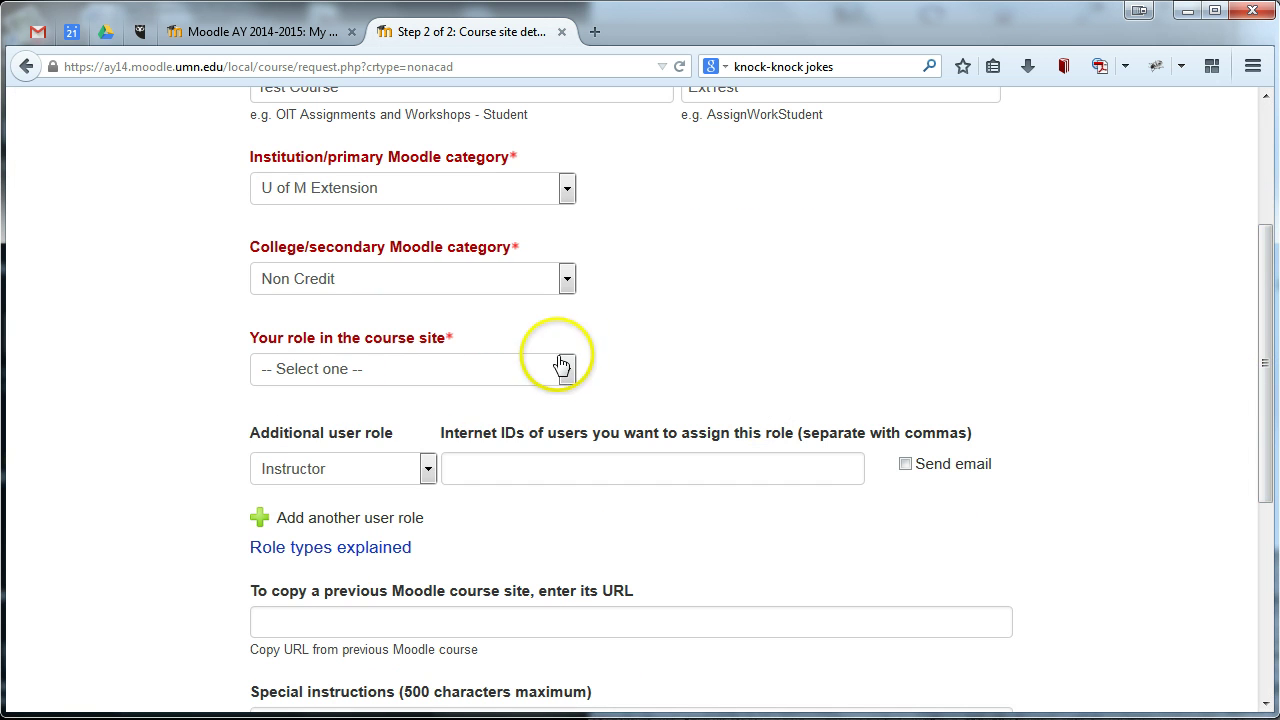
{"action": "left_click", "coordinate": [566, 370]}
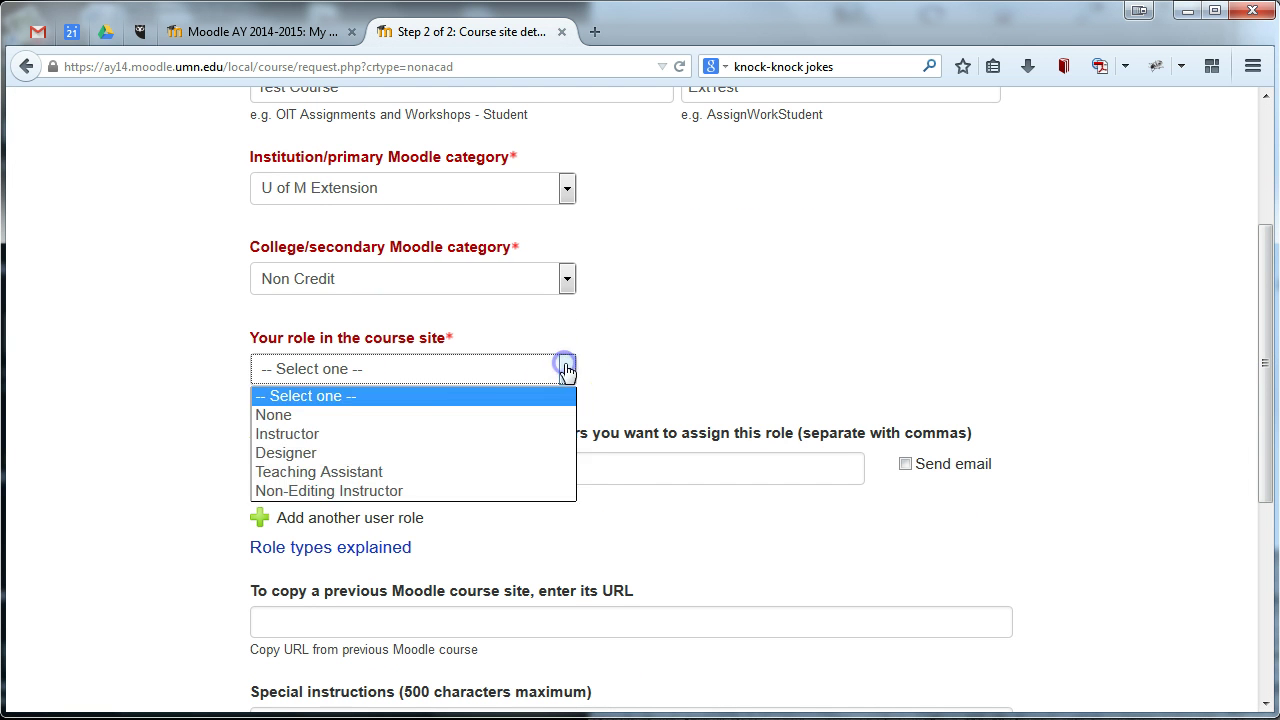
{"action": "left_click", "coordinate": [462, 433]}
{"action": "left_click", "coordinate": [842, 278]}
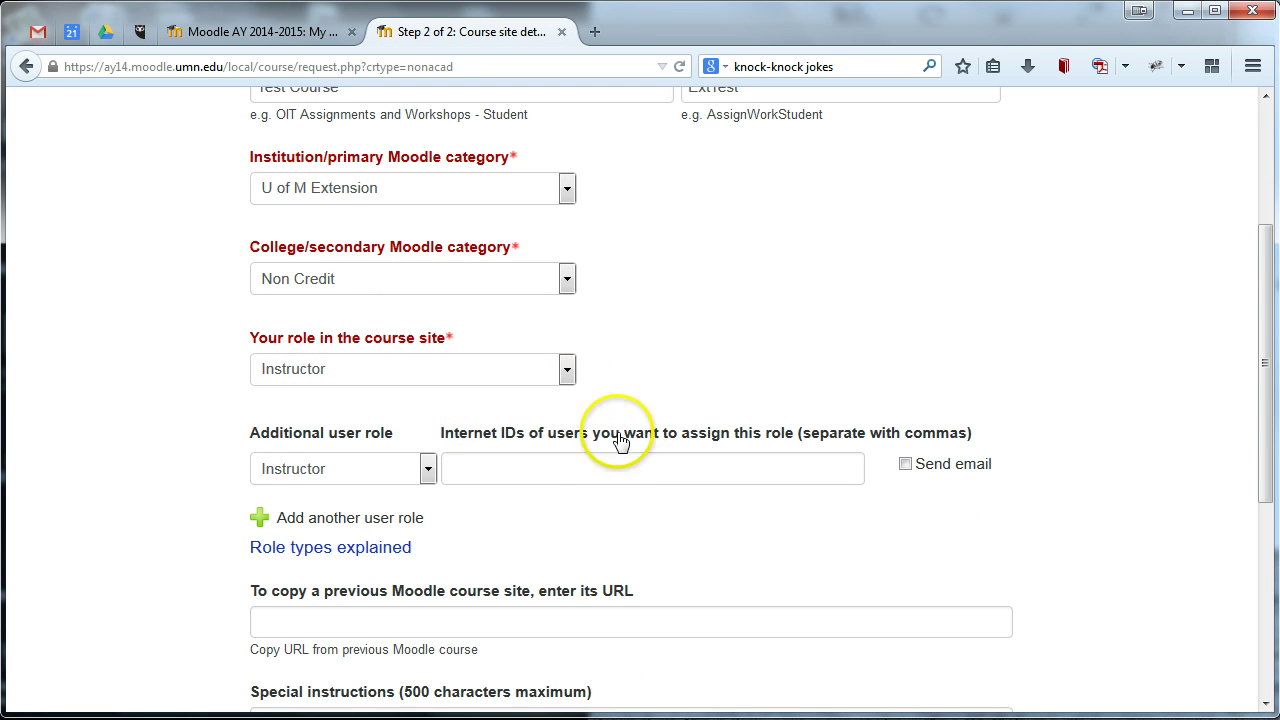
{"action": "left_click", "coordinate": [478, 474]}
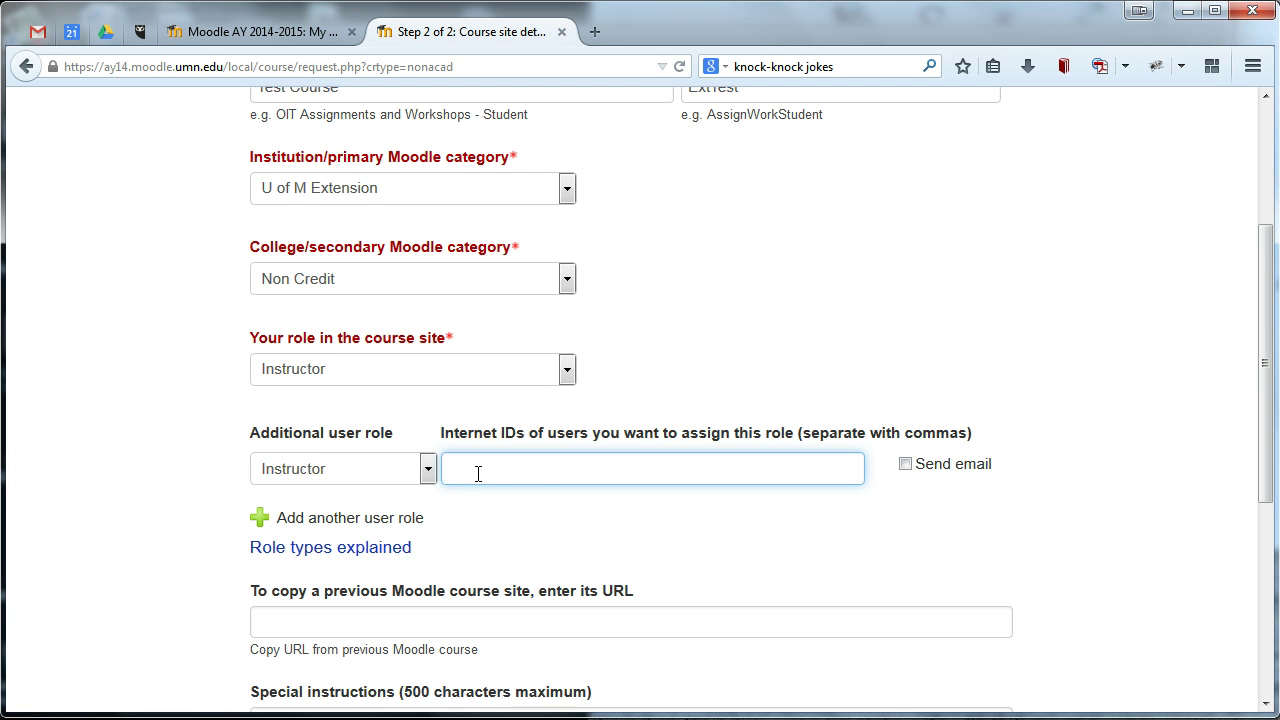
{"action": "left_click", "coordinate": [518, 467]}
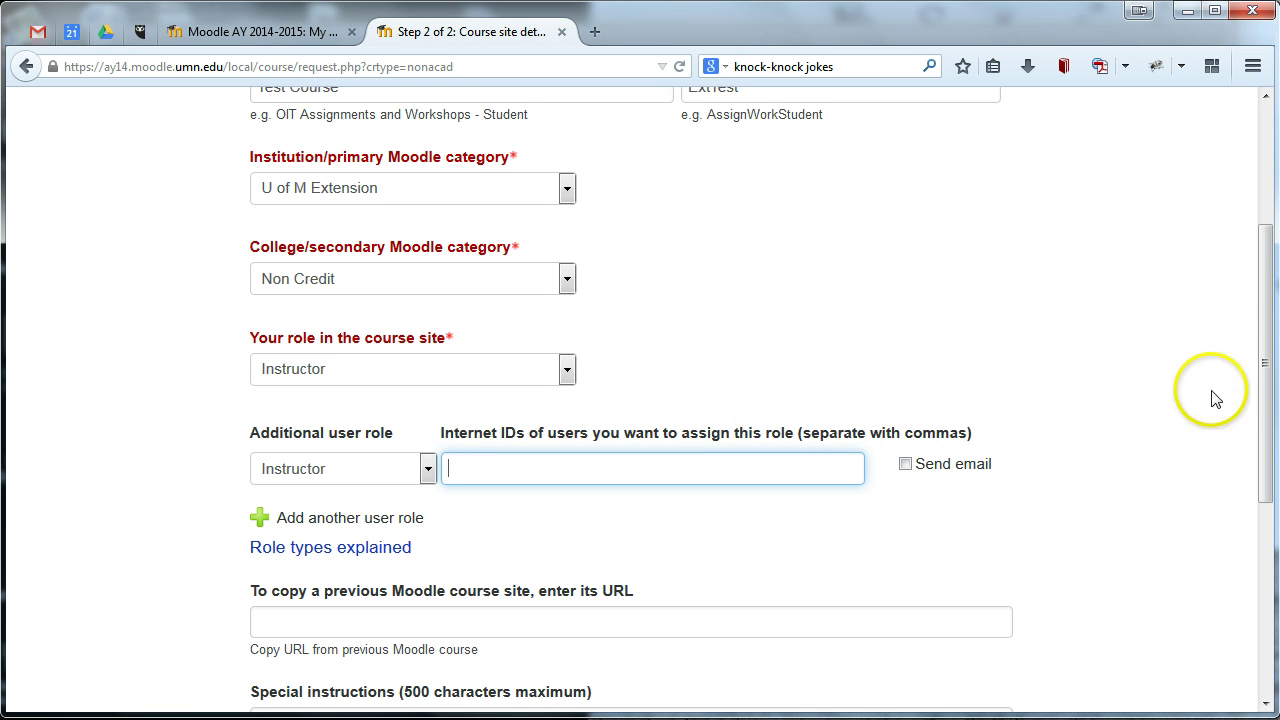
Open the Extension Moodle Course Template site from the course overview and copy its web address
{"action": "left_click_drag", "start_coordinate": [1265, 365], "coordinate": [1266, 422]}
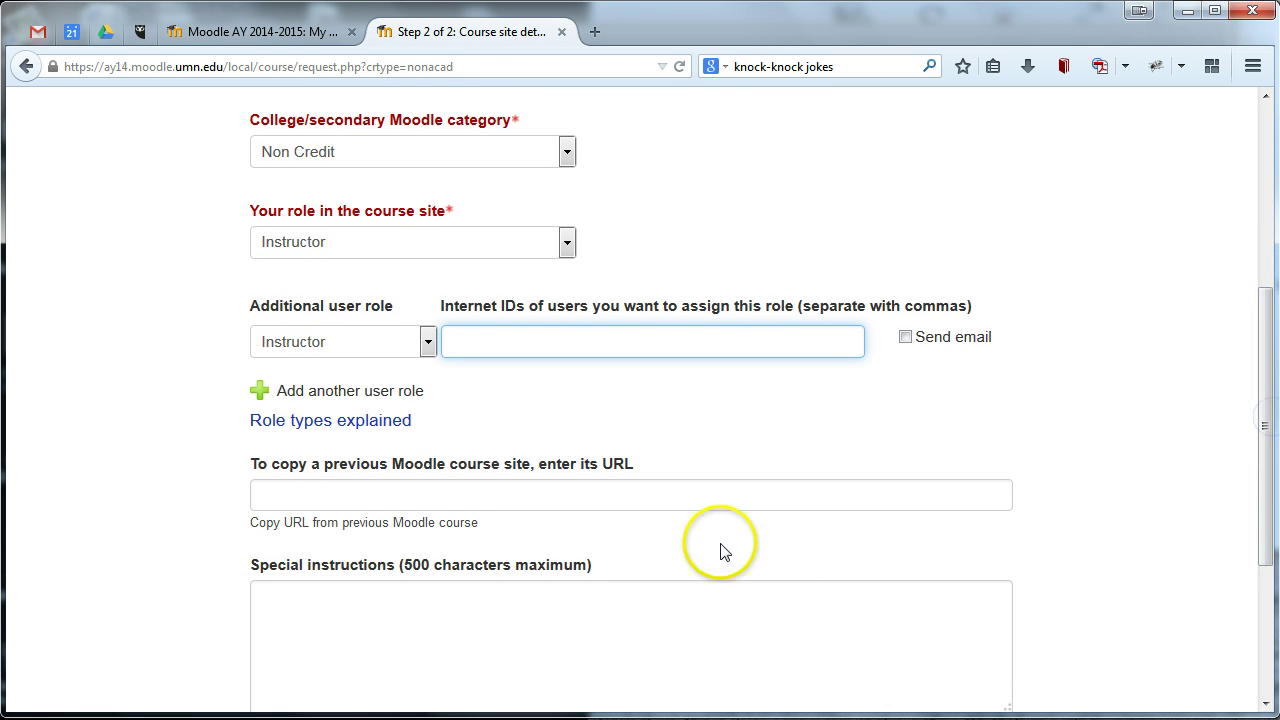
{"action": "left_click", "coordinate": [503, 494]}
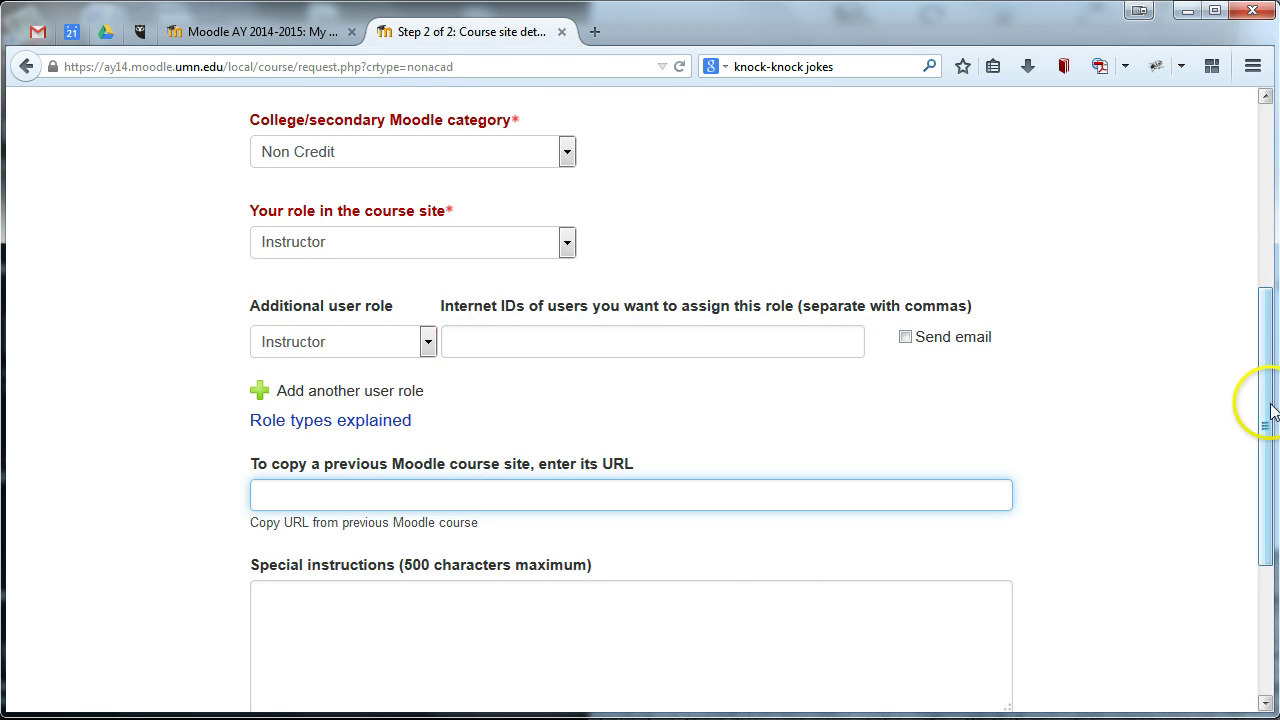
{"action": "left_click_drag", "start_coordinate": [1270, 398], "coordinate": [1270, 440]}
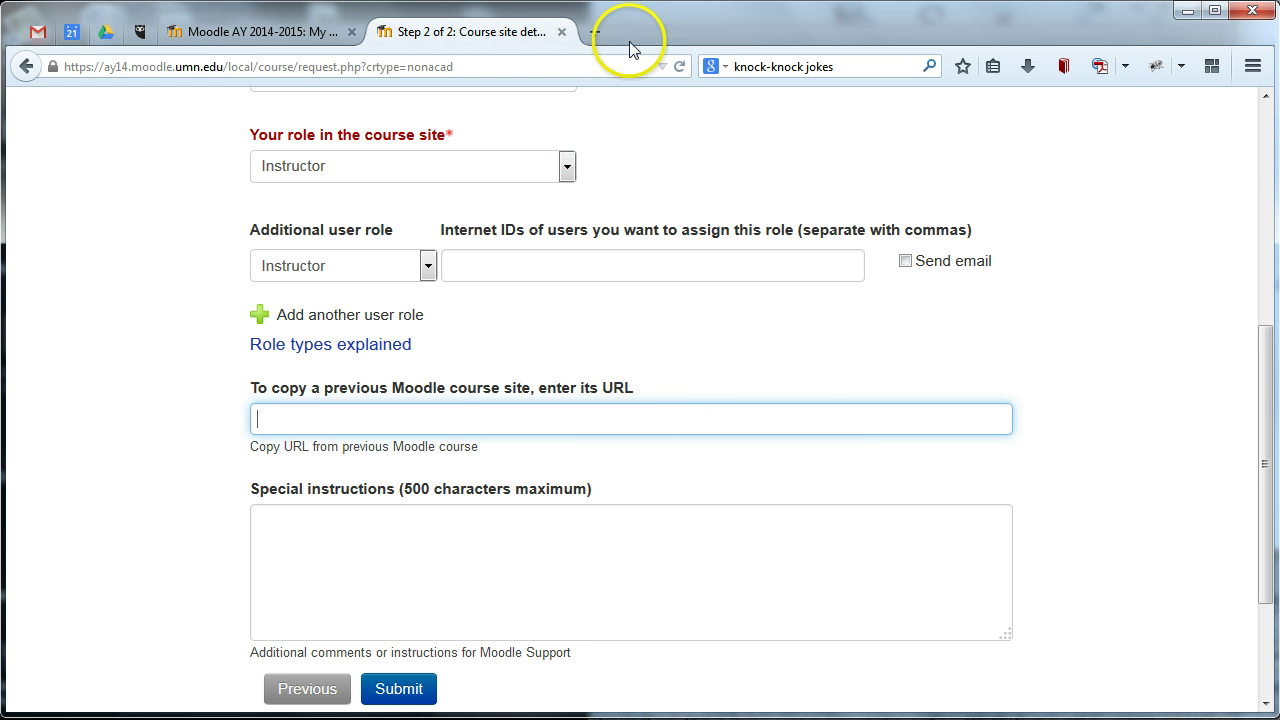
{"action": "left_click", "coordinate": [307, 35]}
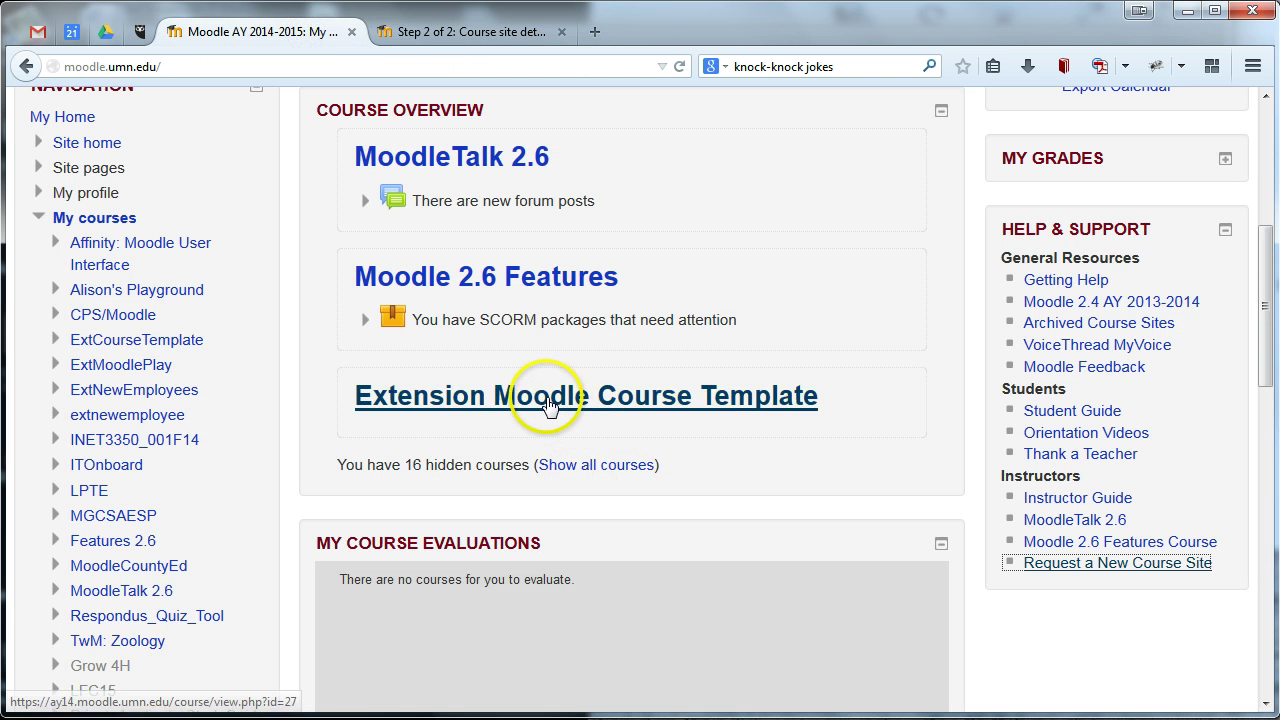
{"action": "left_click", "coordinate": [457, 393]}
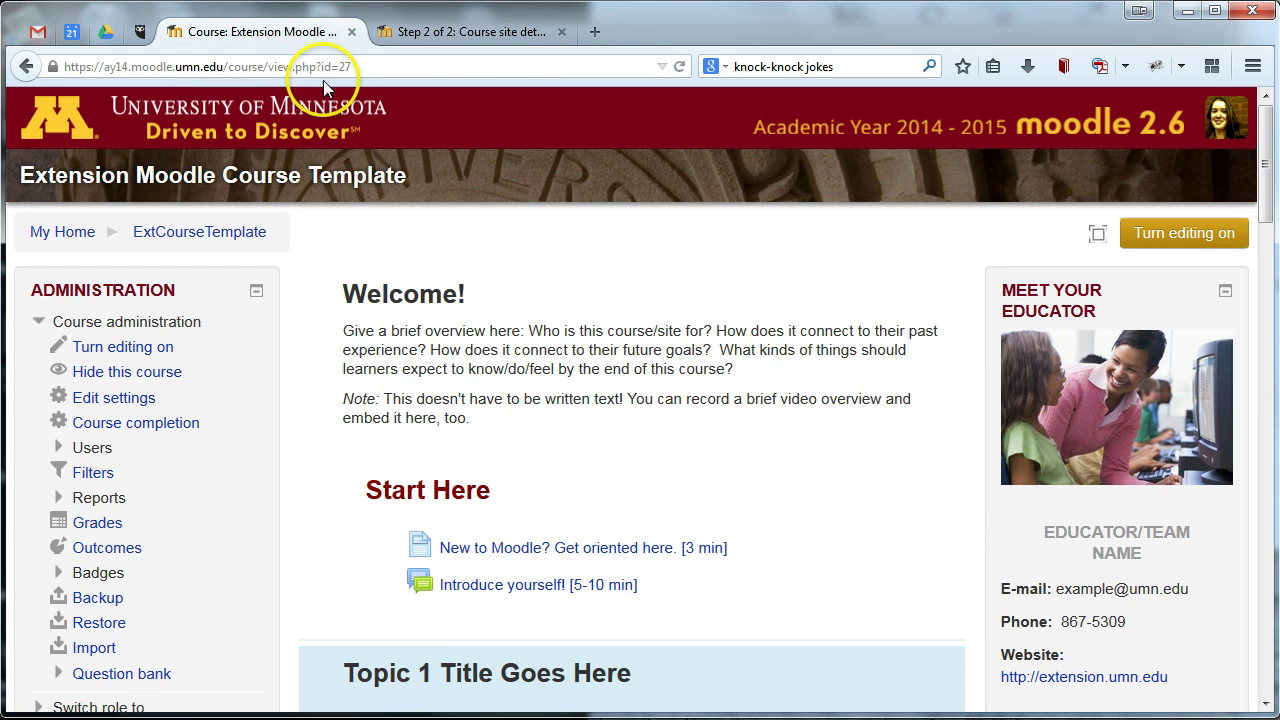
{"action": "left_click", "coordinate": [214, 66]}
{"action": "key", "text": "ctrl+c"}
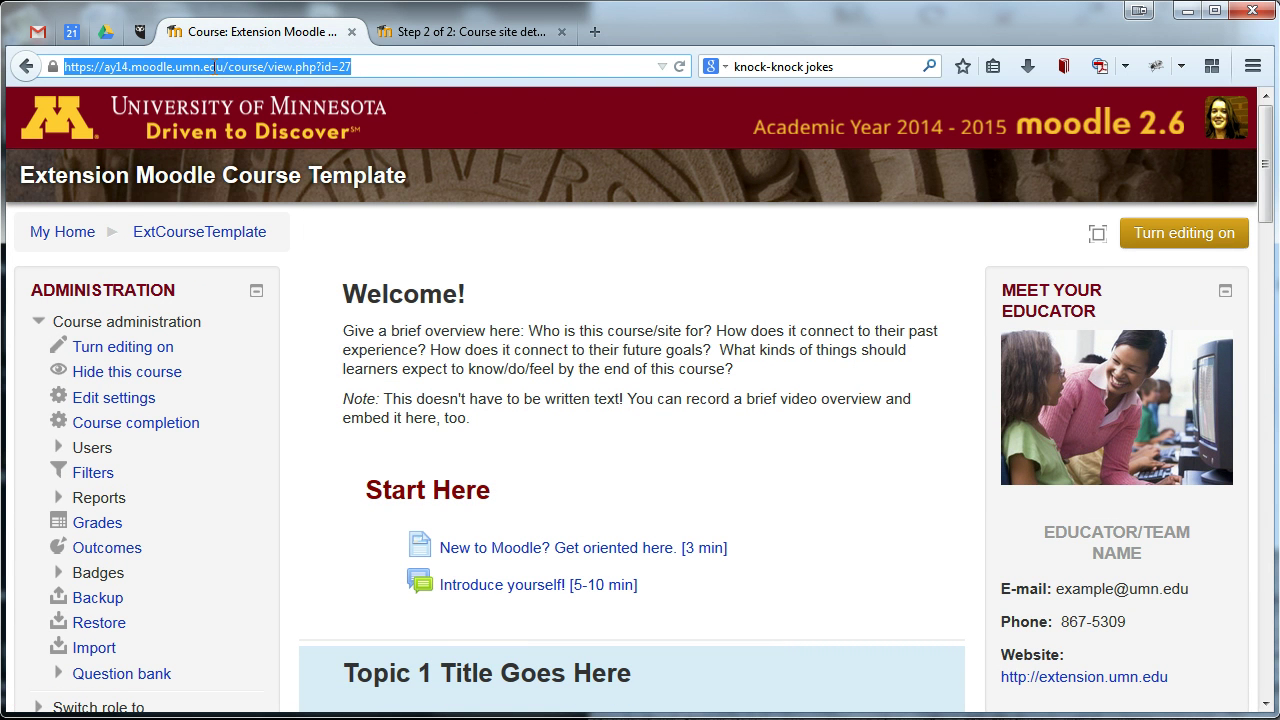
Return to the request form and paste the copied address as the URL of the previous Moodle course site to copy
{"action": "left_click", "coordinate": [472, 32]}
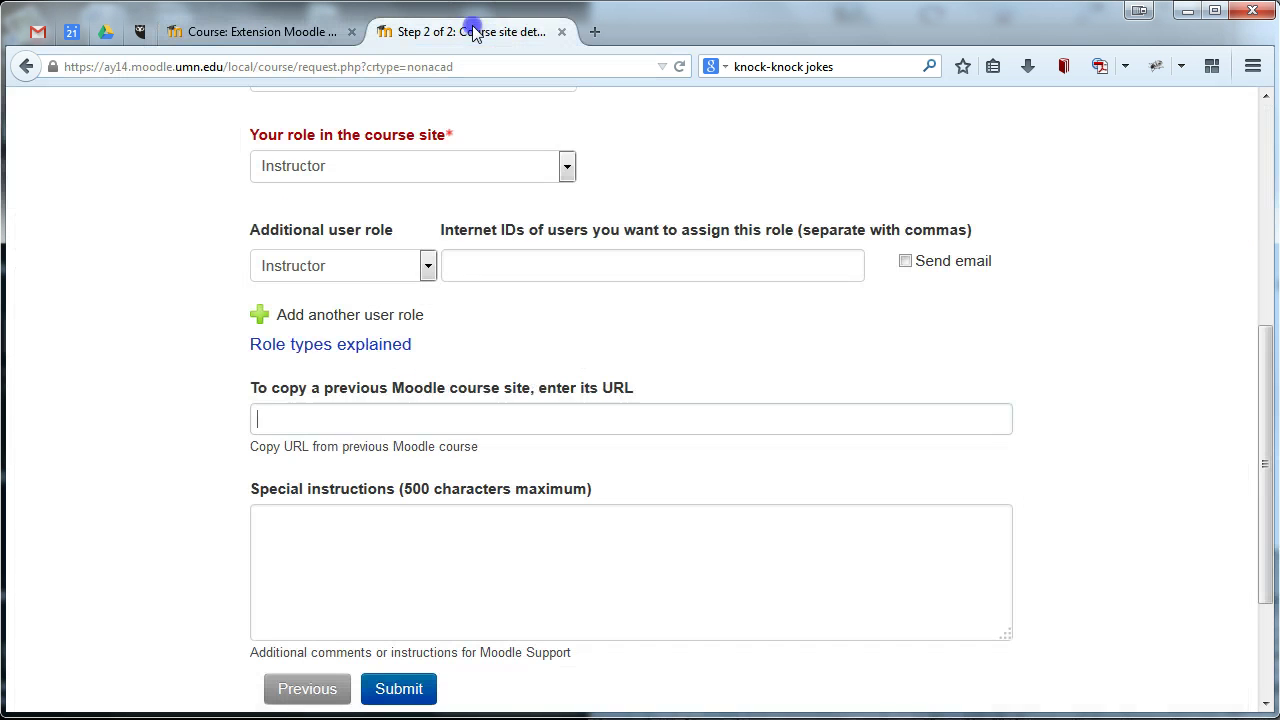
{"action": "left_click", "coordinate": [425, 421]}
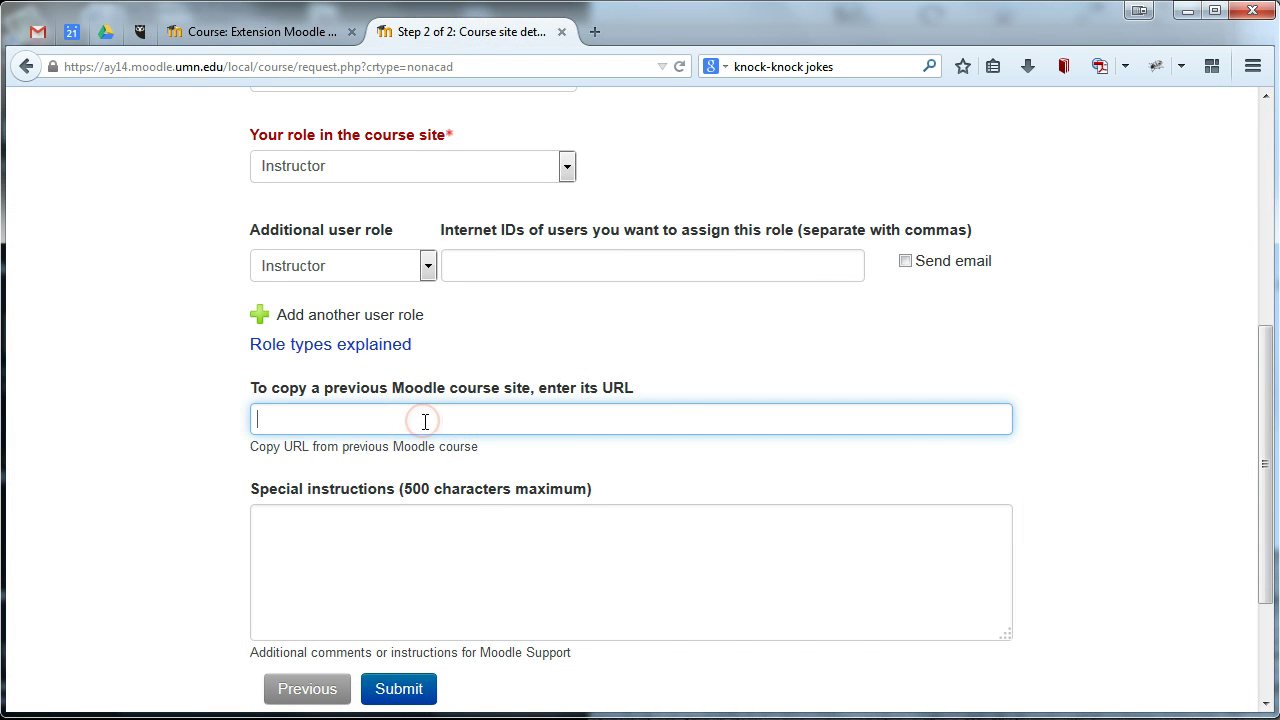
{"action": "right_click", "coordinate": [425, 421]}
{"action": "left_click", "coordinate": [484, 150]}
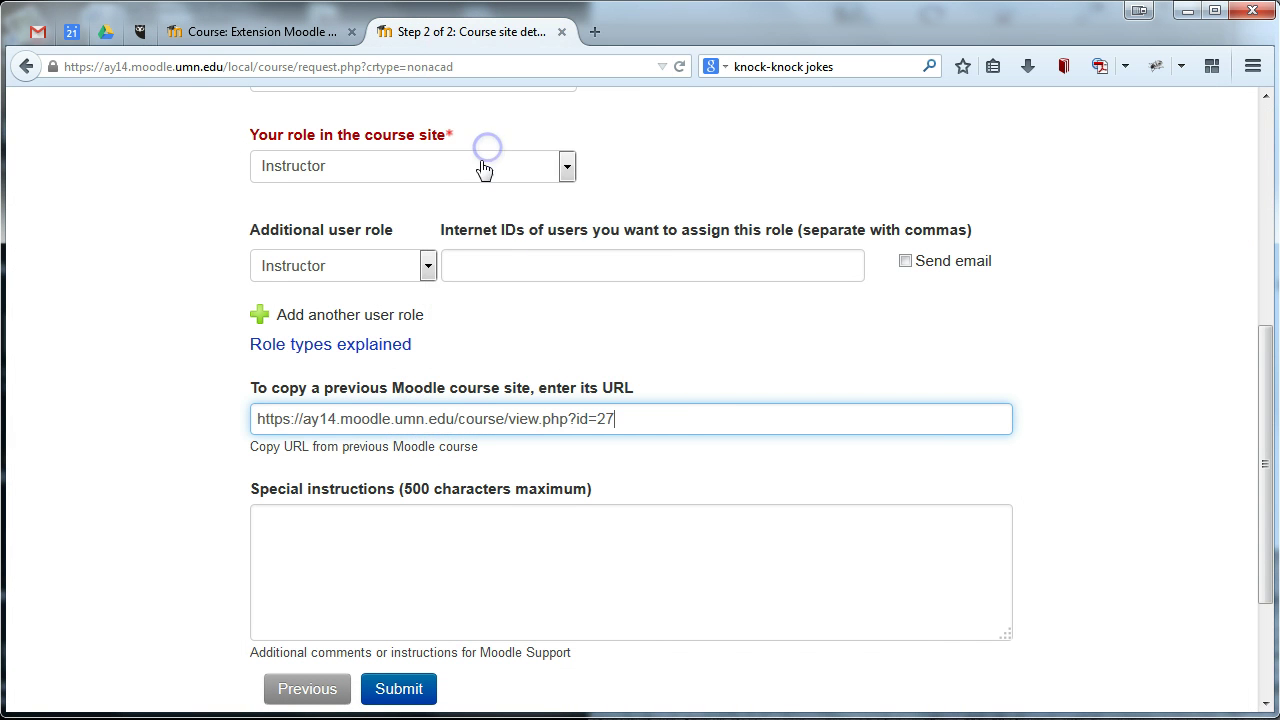
{"action": "left_click", "coordinate": [701, 368]}
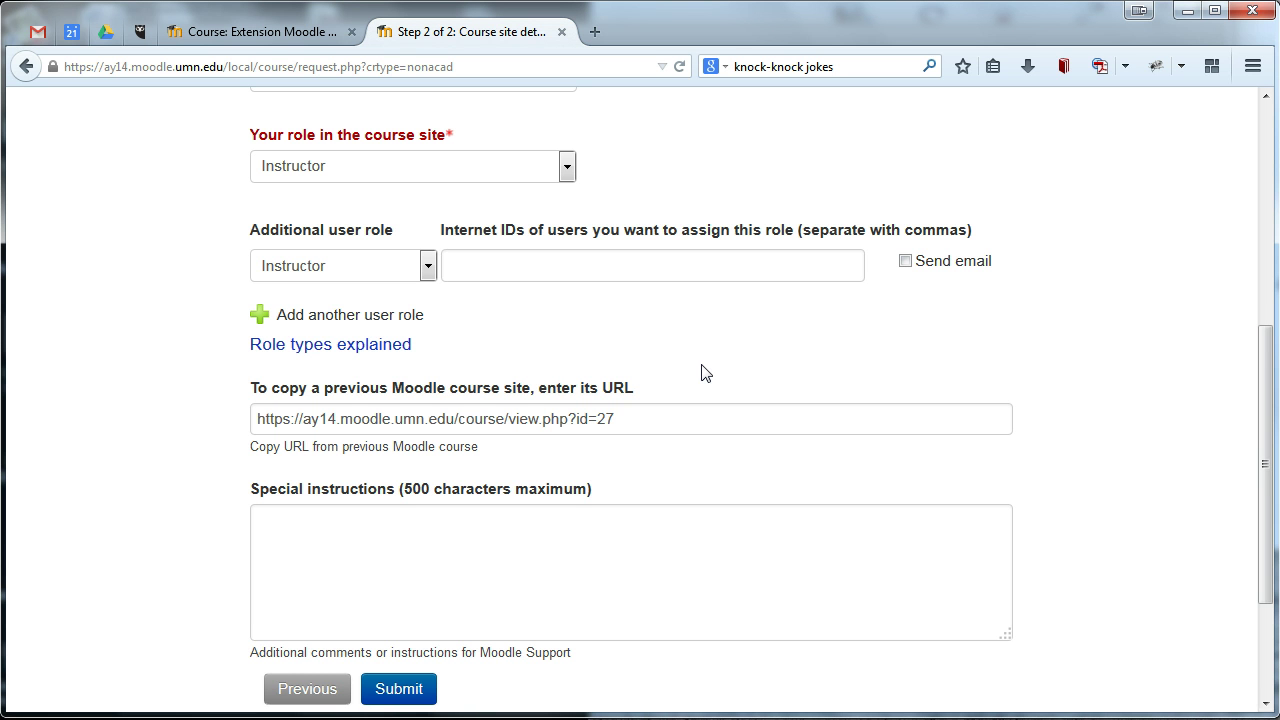
{"action": "left_click", "coordinate": [648, 421]}
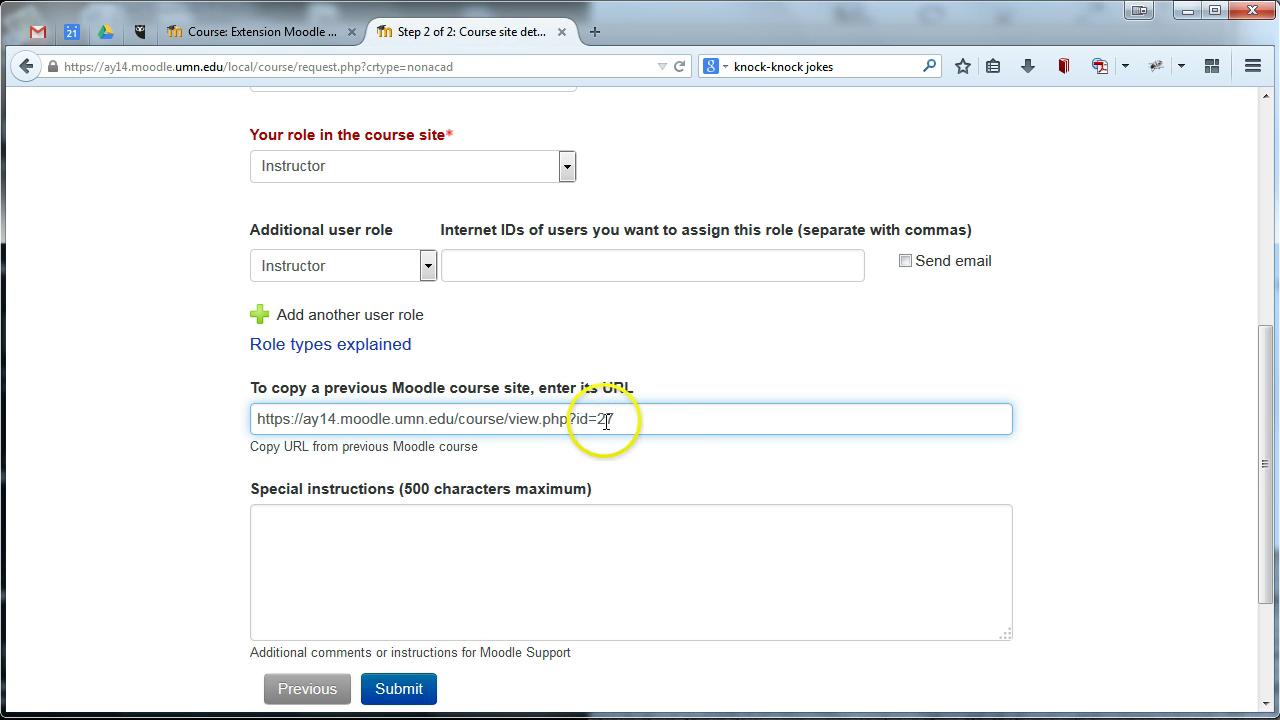
{"action": "left_click", "coordinate": [624, 413]}
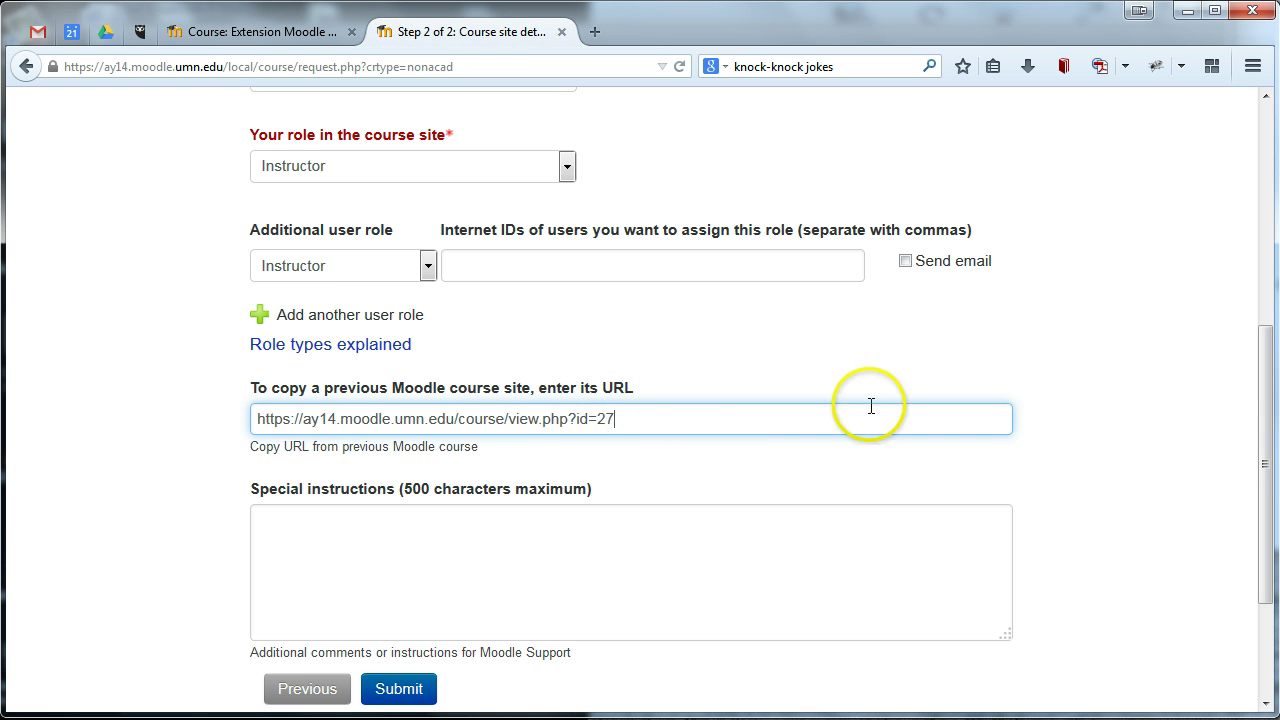
{"action": "left_click_drag", "start_coordinate": [1266, 420], "coordinate": [1265, 461]}
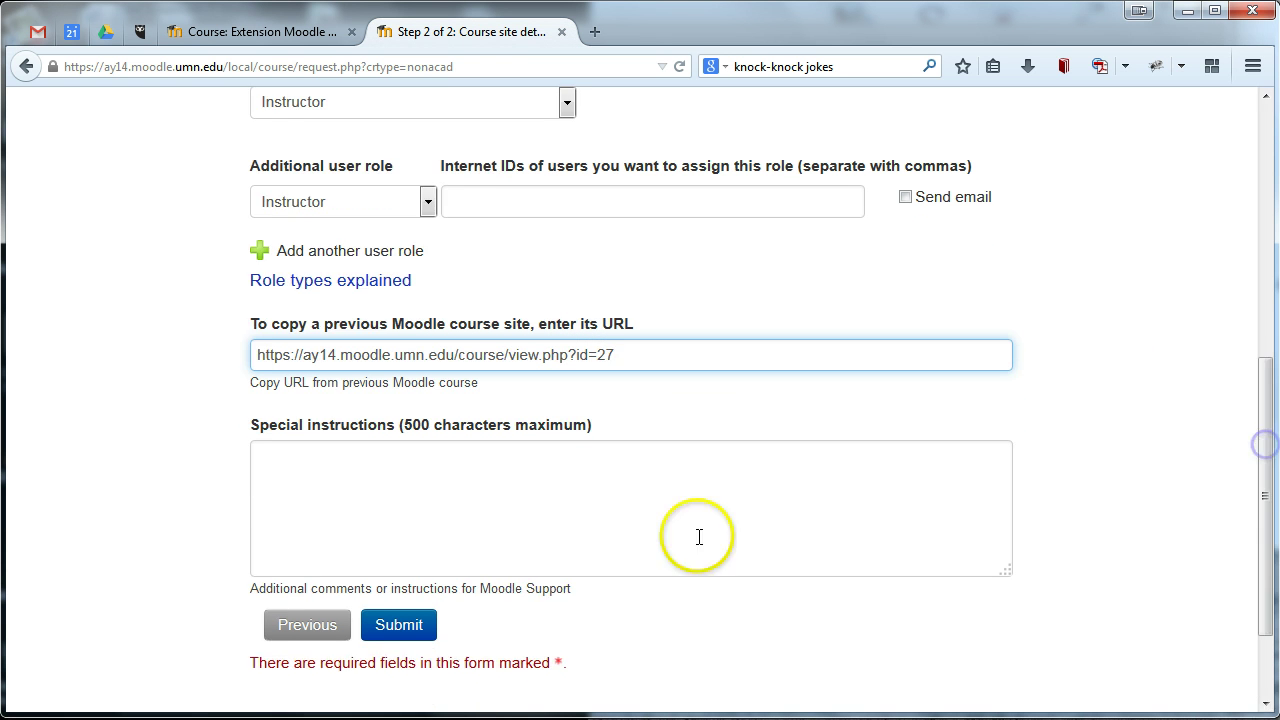